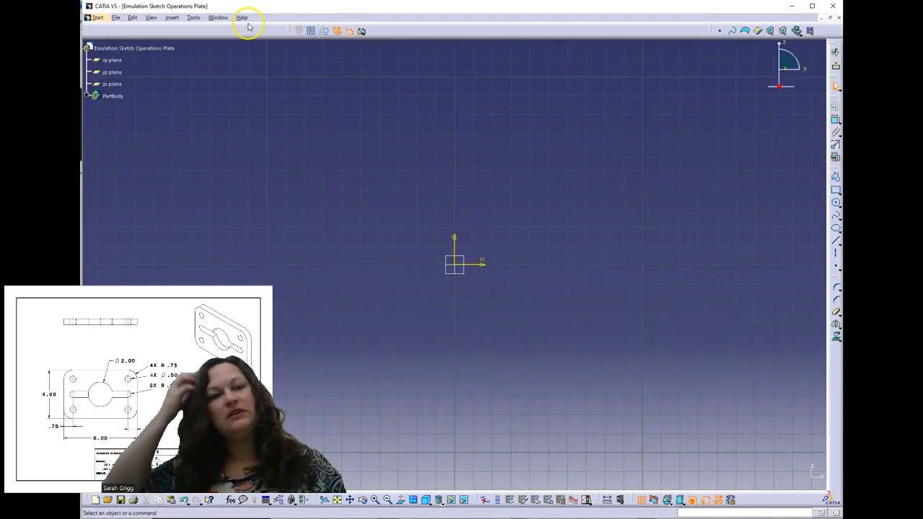
Step: Check the length unit in the Parameters and Measure options
{"action": "left_click", "coordinate": [193, 17]}
{"action": "left_click", "coordinate": [160, 126]}
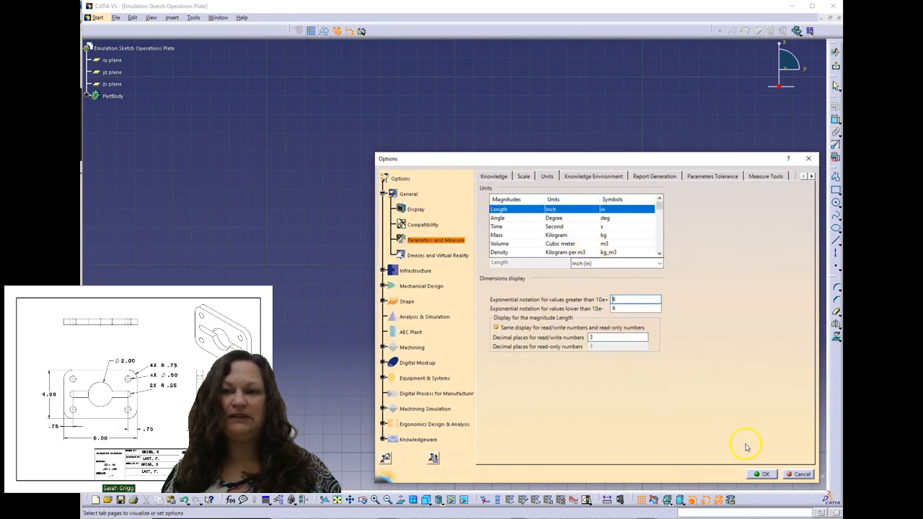
{"action": "left_click", "coordinate": [763, 474]}
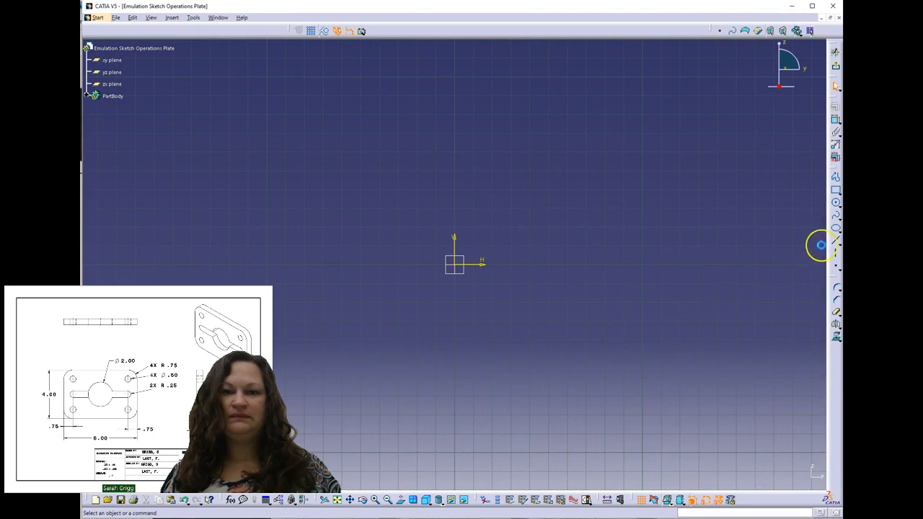
Step: Sketch a centered rectangle on the sketch origin, about 12.4 in wide and 6.9 in high
{"action": "left_click", "coordinate": [837, 195]}
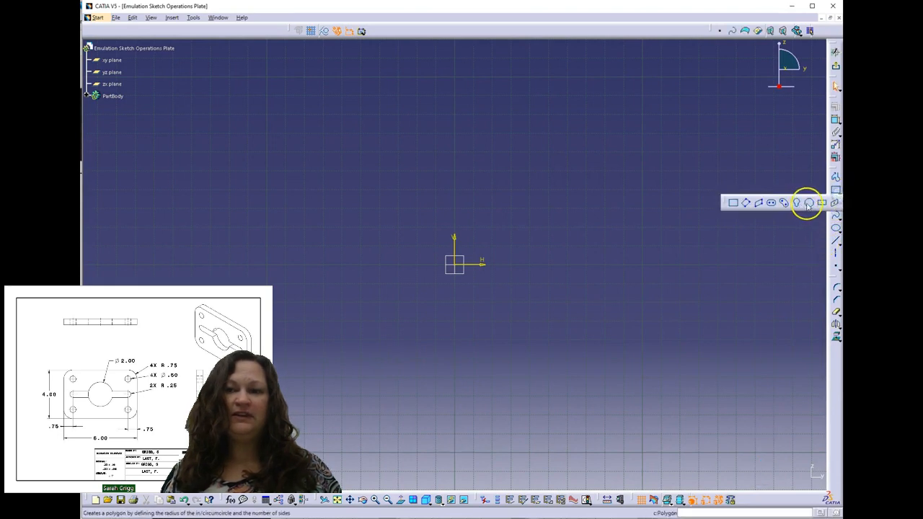
{"action": "left_click", "coordinate": [826, 202]}
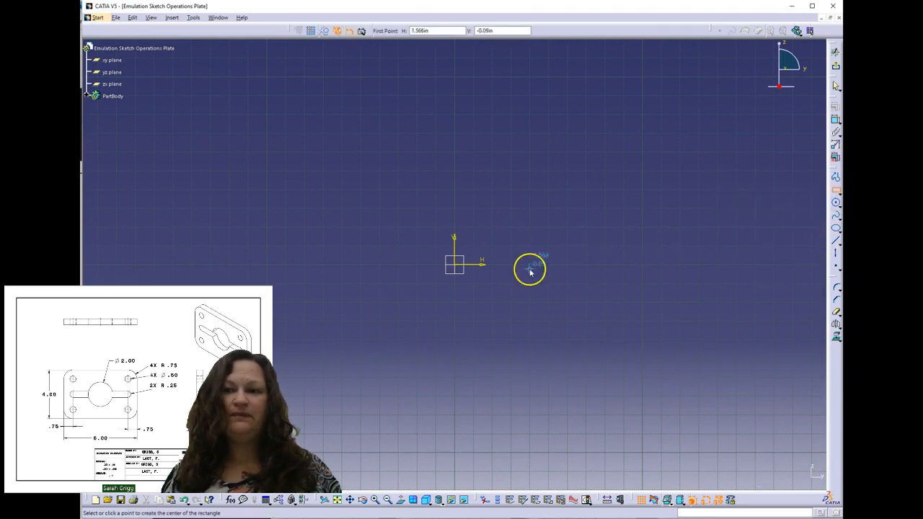
{"action": "left_click", "coordinate": [456, 266]}
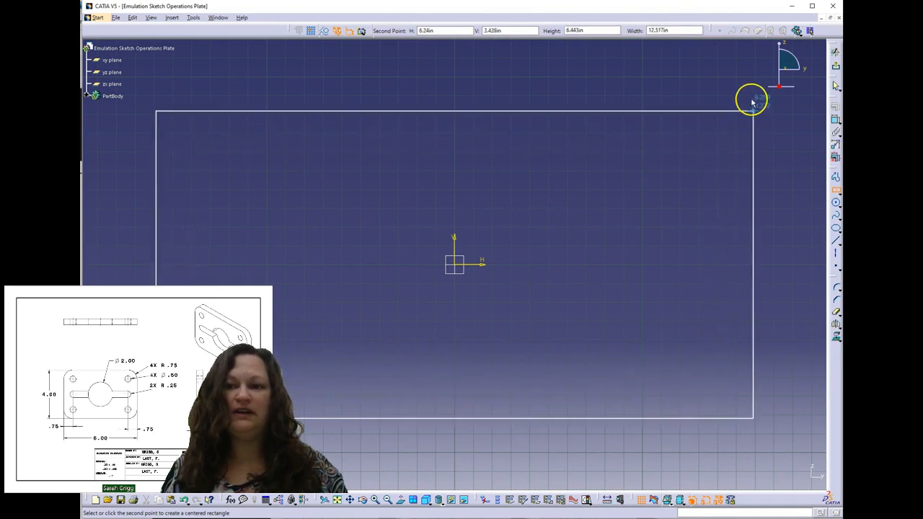
{"action": "left_click", "coordinate": [752, 101]}
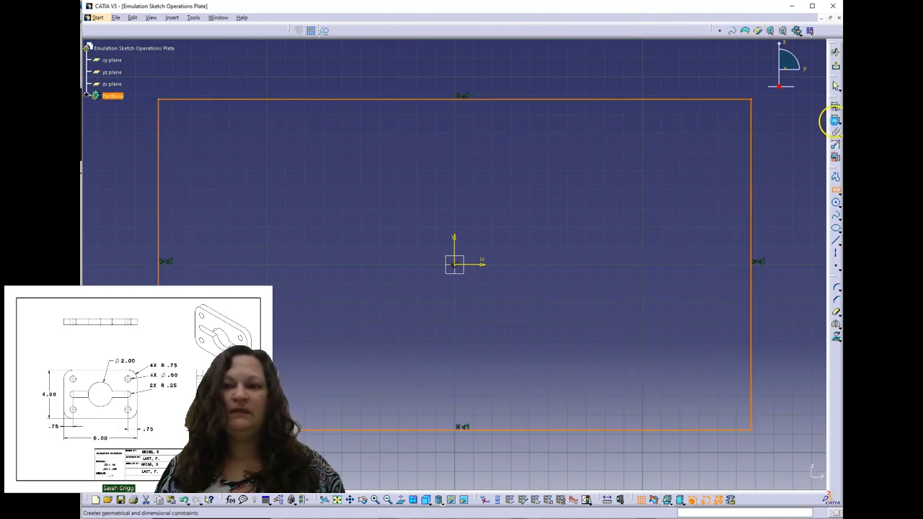
Step: Dimension the rectangle's height along its vertical edge and set it to 4 in
{"action": "left_click", "coordinate": [835, 120]}
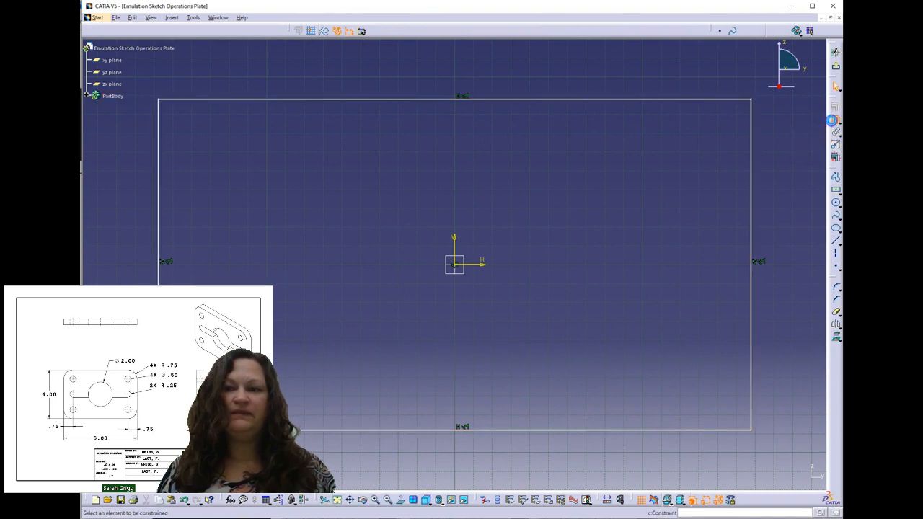
{"action": "left_click", "coordinate": [752, 151]}
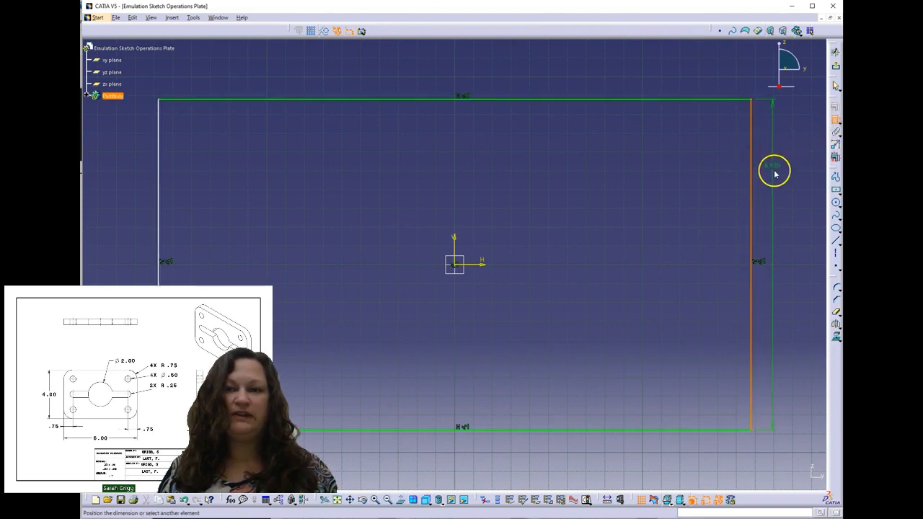
{"action": "left_click", "coordinate": [772, 168]}
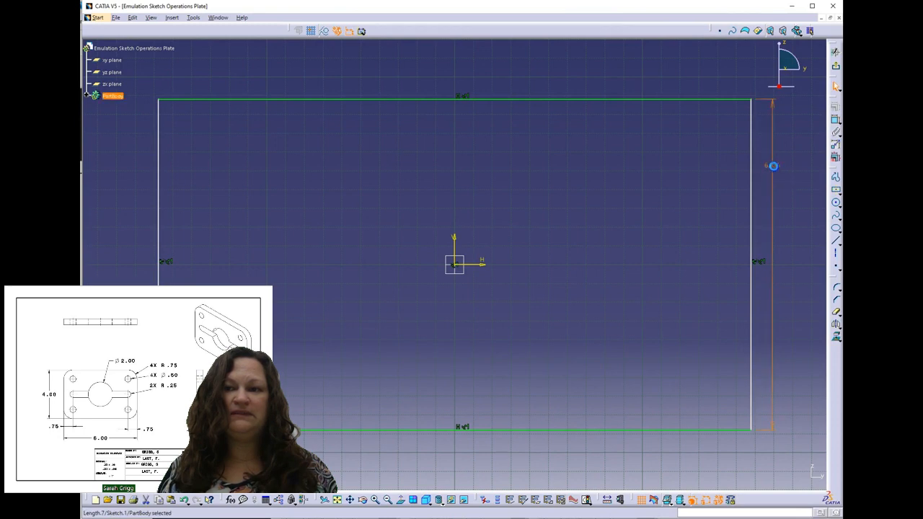
{"action": "double_click", "coordinate": [773, 166]}
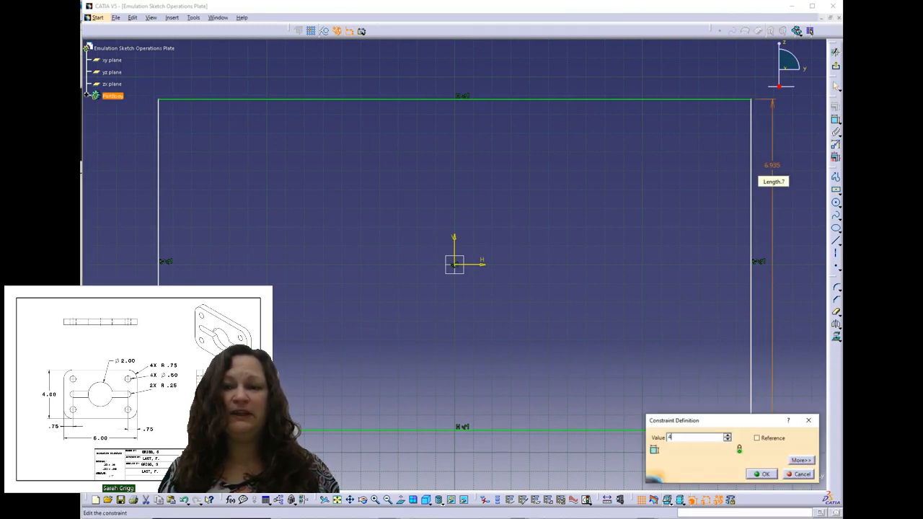
{"action": "key", "text": "Return"}
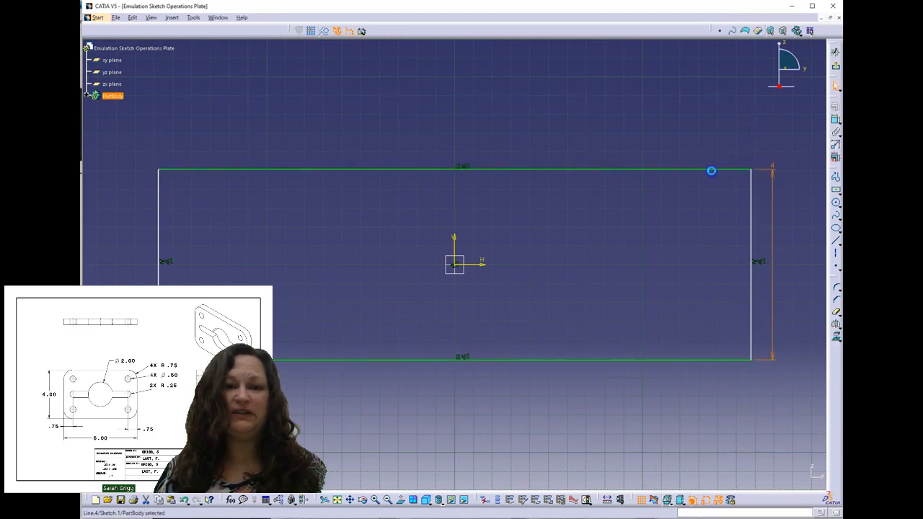
Step: Dimension the rectangle's width above its upper edge and set it to 6 in
{"action": "left_click", "coordinate": [711, 171]}
{"action": "left_click", "coordinate": [835, 120]}
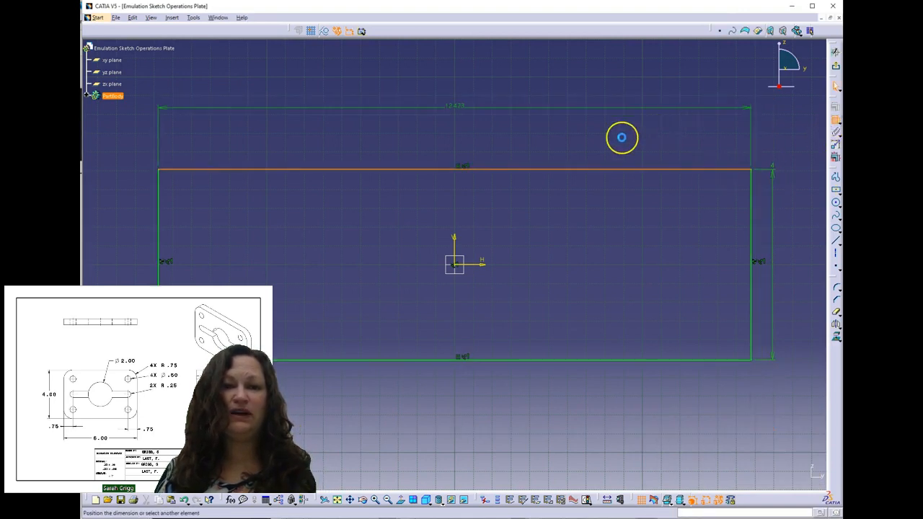
{"action": "left_click", "coordinate": [621, 137]}
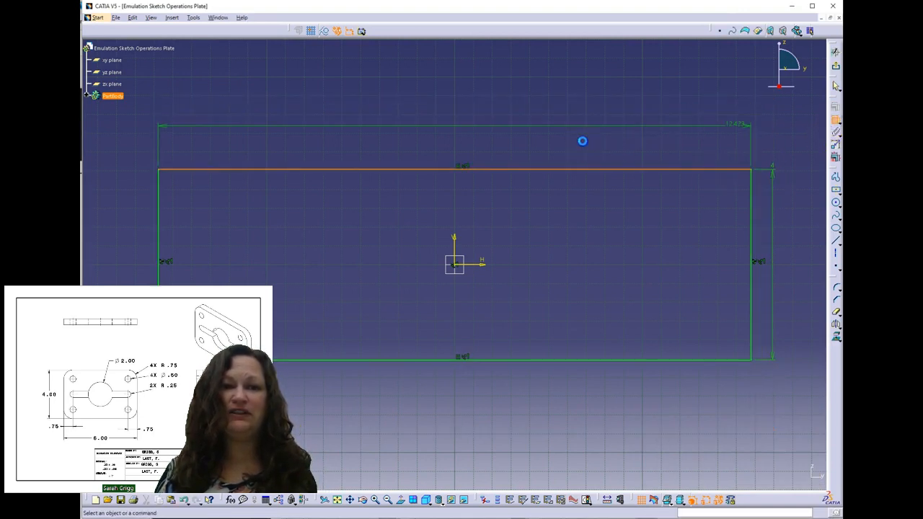
{"action": "left_click", "coordinate": [739, 127]}
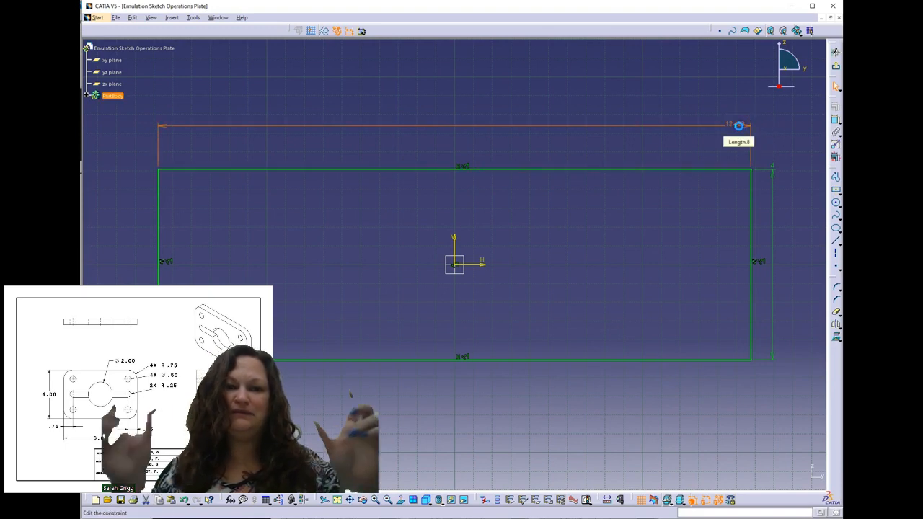
{"action": "double_click", "coordinate": [740, 127]}
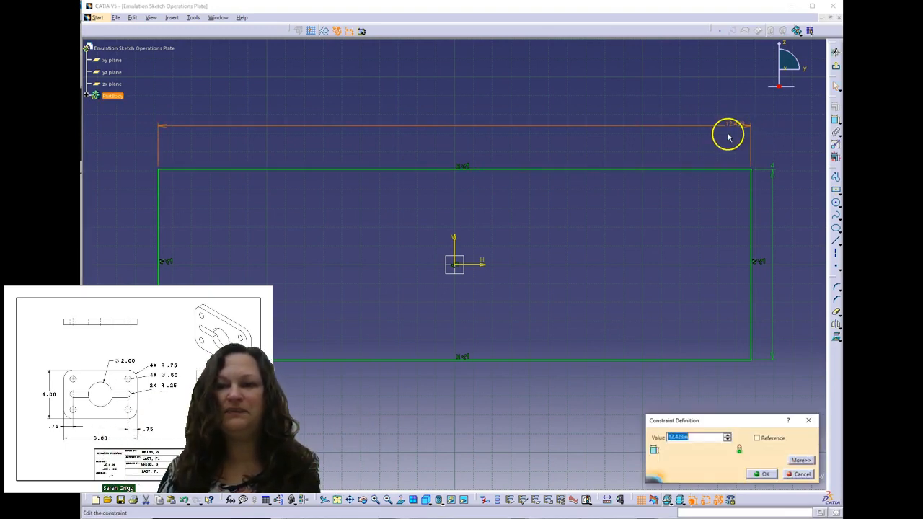
{"action": "key", "text": "Return"}
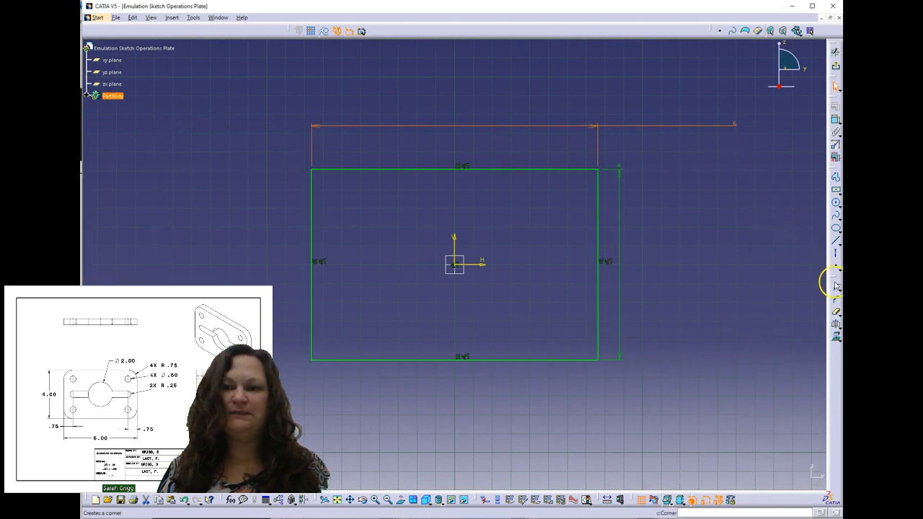
Step: Round all four rectangle corners with a radius of about 0.76 in, converting the length constraints into distances
{"action": "mouse_move", "coordinate": [697, 377]}
{"action": "left_mouse_down"}
{"action": "mouse_move", "coordinate": [371, 282]}
{"action": "mouse_move", "coordinate": [233, 153]}
{"action": "left_mouse_up"}
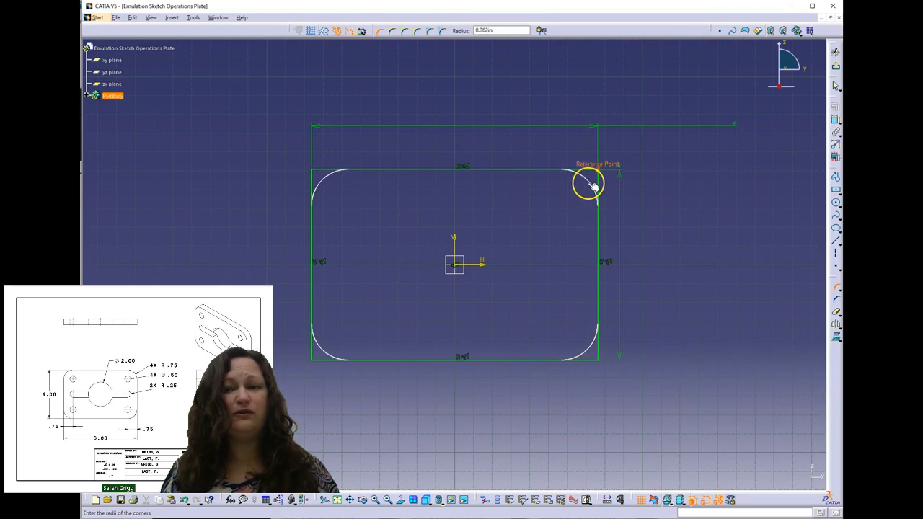
{"action": "left_click", "coordinate": [588, 184]}
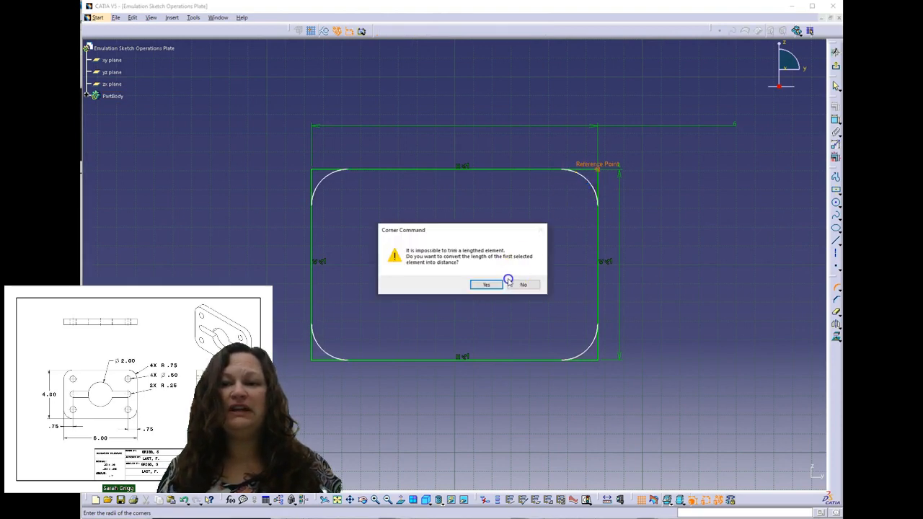
{"action": "left_click", "coordinate": [508, 282]}
{"action": "left_click", "coordinate": [569, 210]}
{"action": "left_click", "coordinate": [497, 285]}
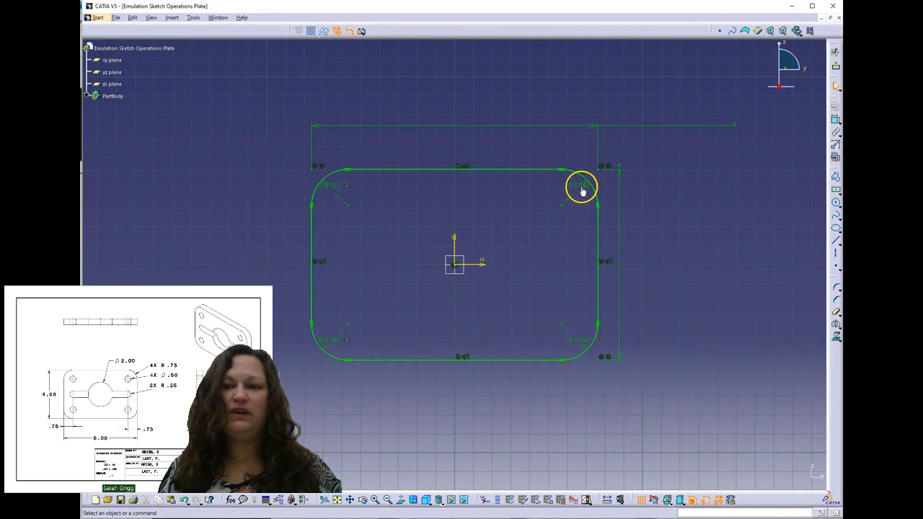
Step: Set the radius of the rounded corners to 0.75 in through the upper-right corner's radius constraint
{"action": "double_click", "coordinate": [583, 189]}
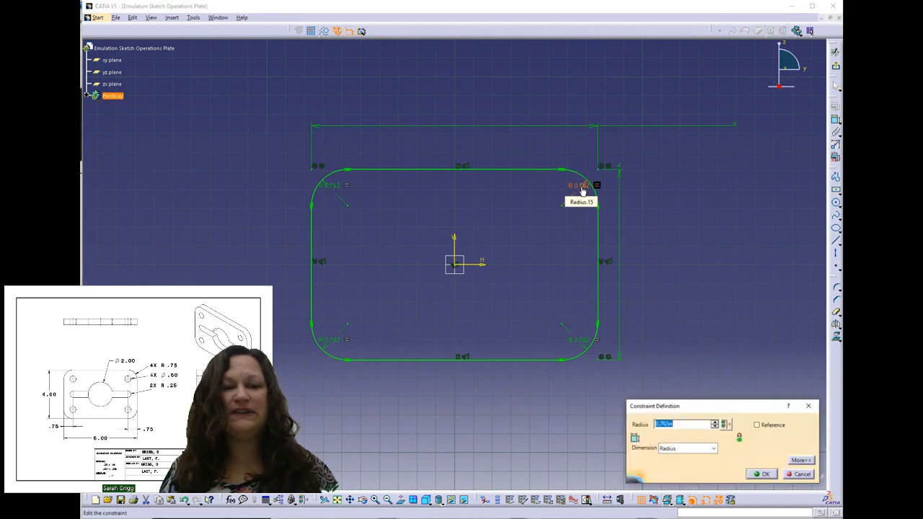
{"action": "type", "text": ".75"}
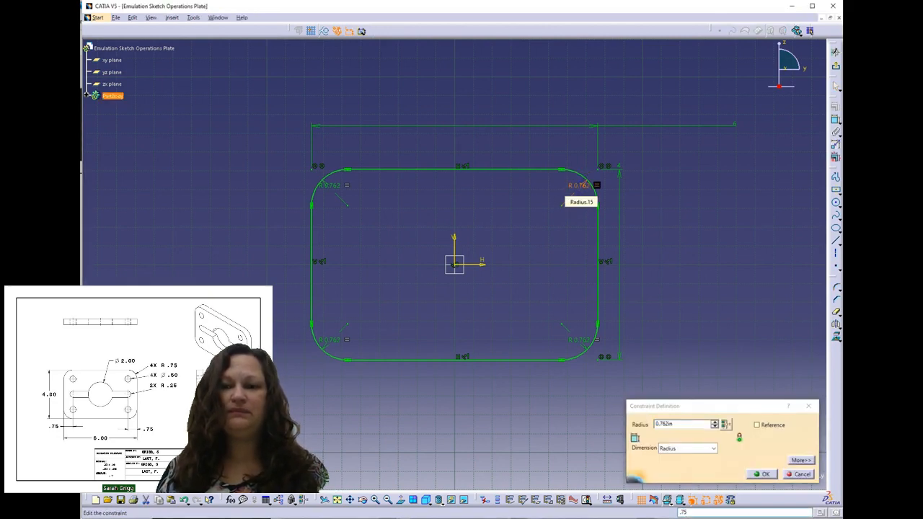
{"action": "double_click", "coordinate": [671, 425]}
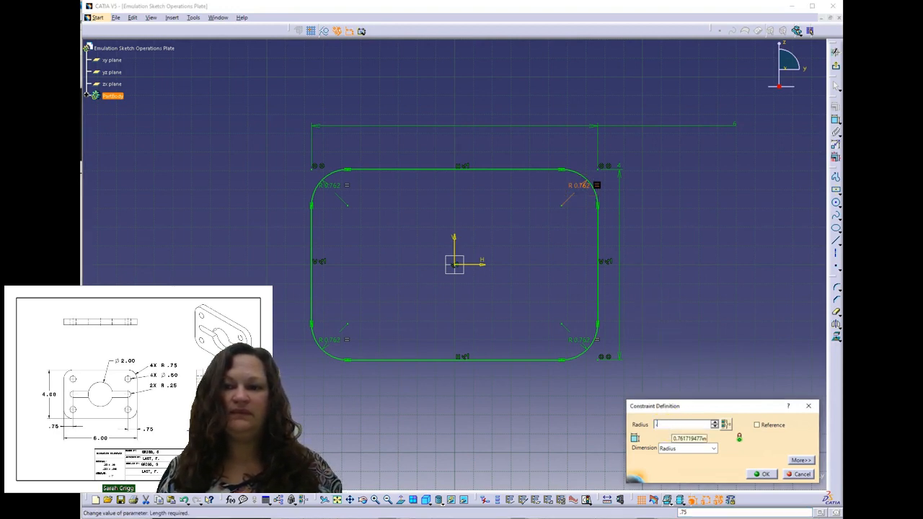
{"action": "type", "text": ".75"}
{"action": "key", "text": "Return"}
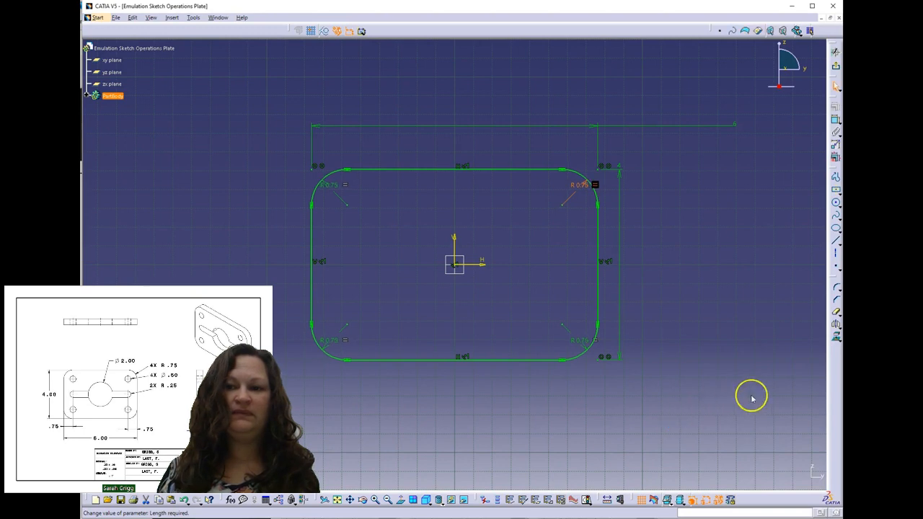
Step: Sketch a circle about 0.65 in in diameter, centered on the upper-right corner arc's center point
{"action": "left_click", "coordinate": [836, 202]}
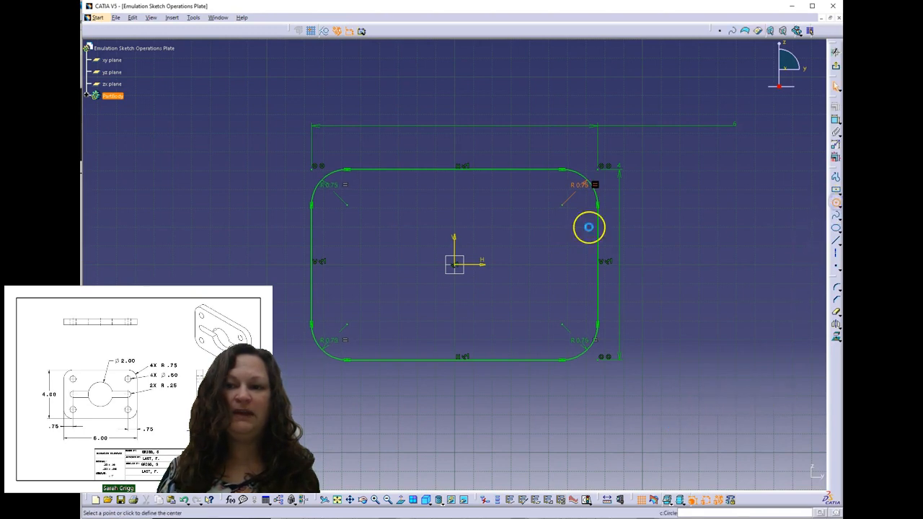
{"action": "left_click", "coordinate": [562, 202]}
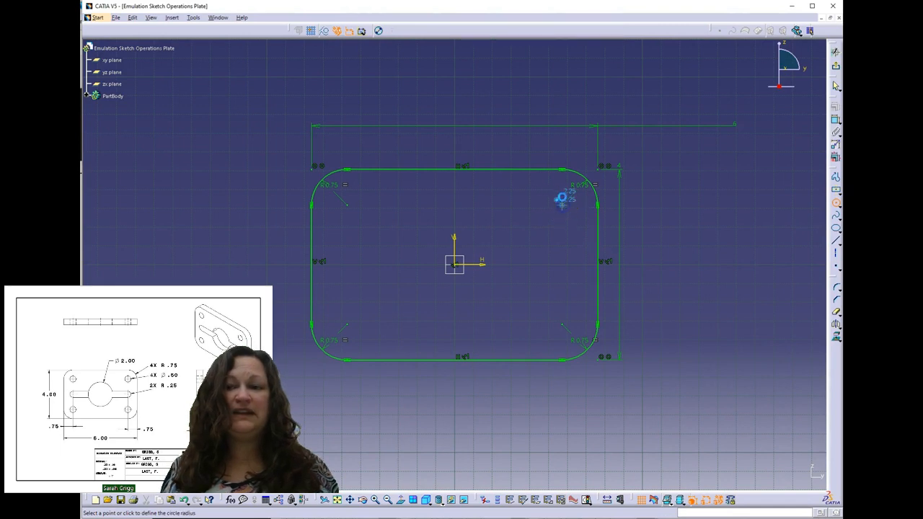
{"action": "left_click", "coordinate": [567, 192]}
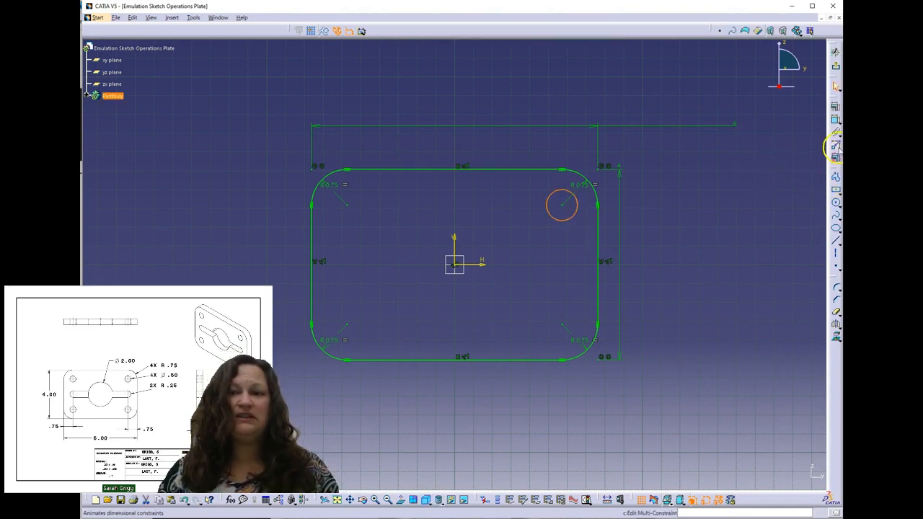
Step: Dimension the corner circle's diameter outside the plate profile and set it to 0.5 in
{"action": "left_click", "coordinate": [835, 119]}
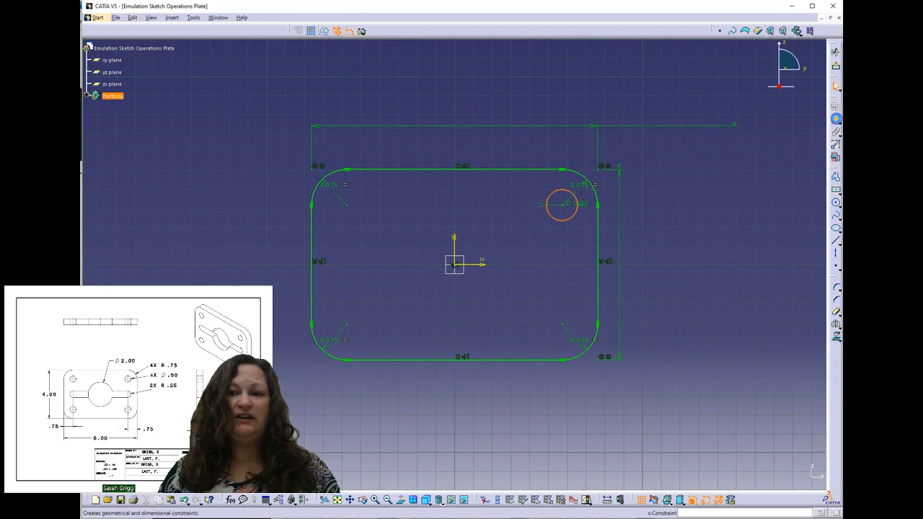
{"action": "left_click", "coordinate": [644, 201]}
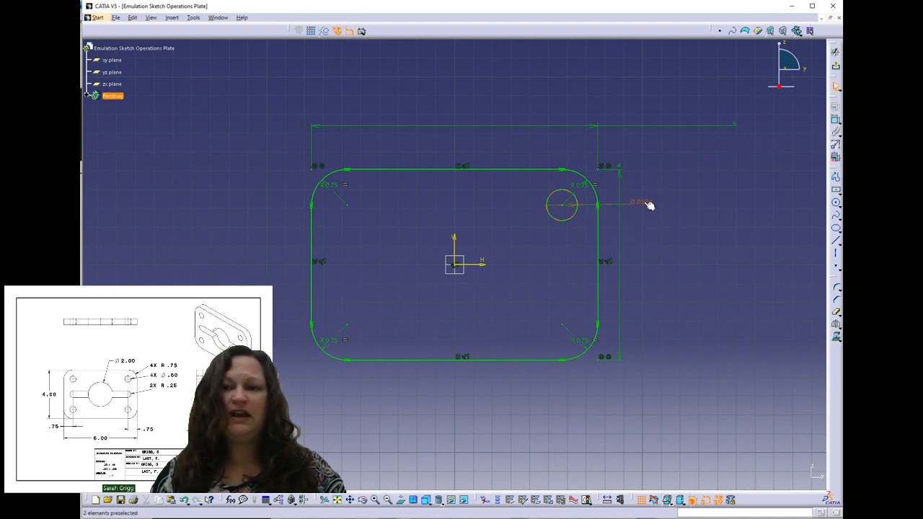
{"action": "double_click", "coordinate": [644, 201]}
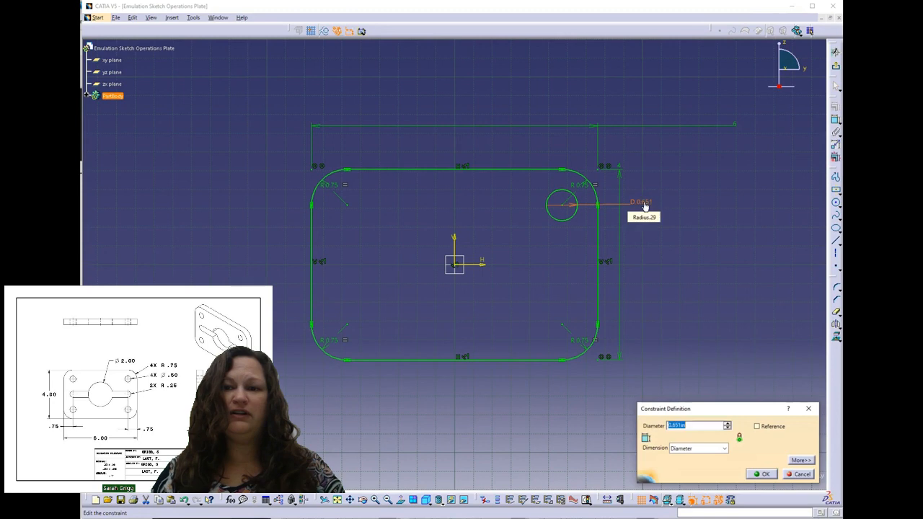
{"action": "type", "text": ".5"}
{"action": "key", "text": "Return"}
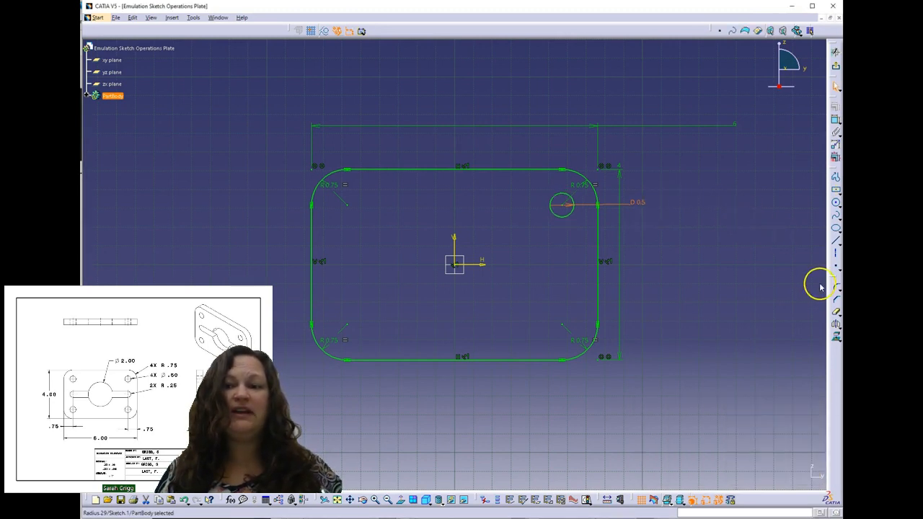
Step: Mirror the 0.5 in circle about the vertical axis, and mirror both upper circles about the horizontal axis
{"action": "left_click", "coordinate": [566, 215]}
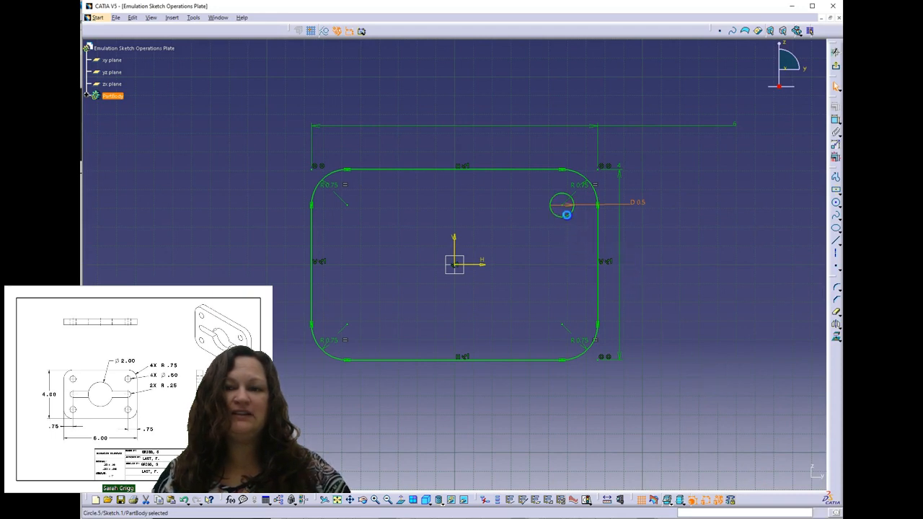
{"action": "left_click", "coordinate": [837, 324]}
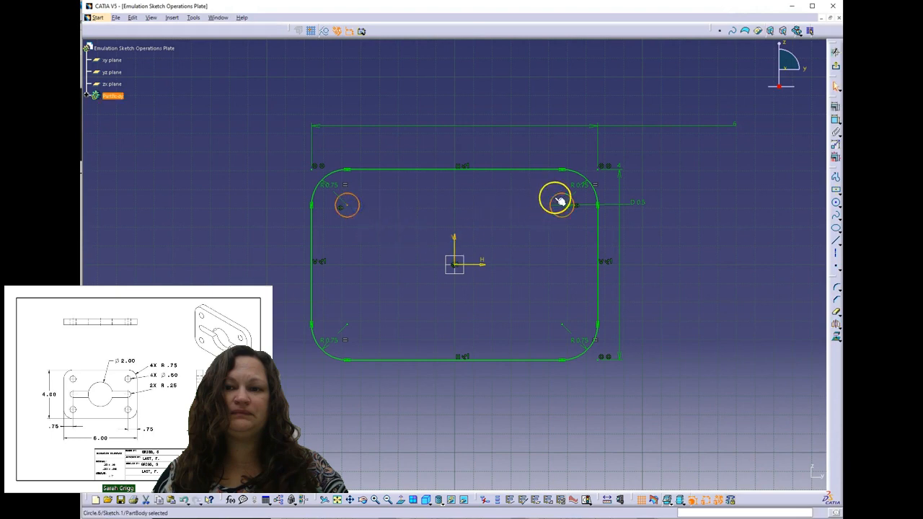
{"action": "left_click", "coordinate": [837, 325]}
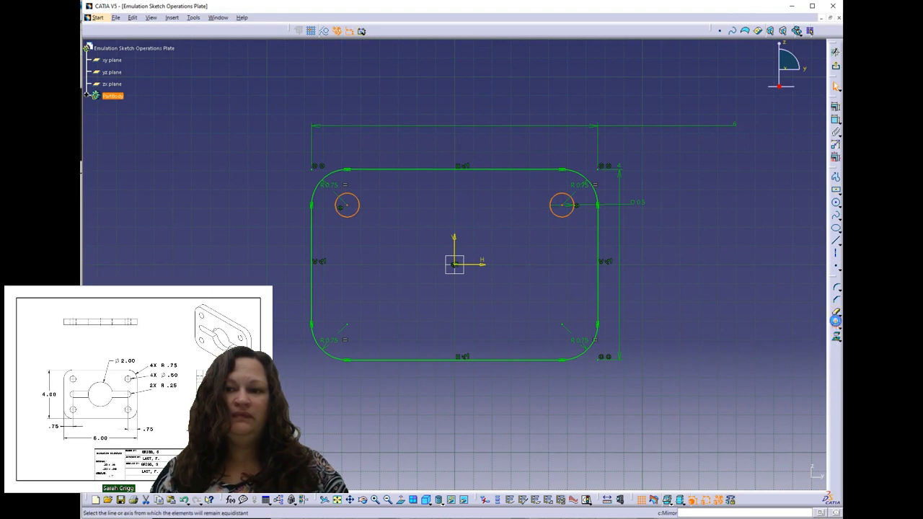
{"action": "left_click", "coordinate": [484, 266]}
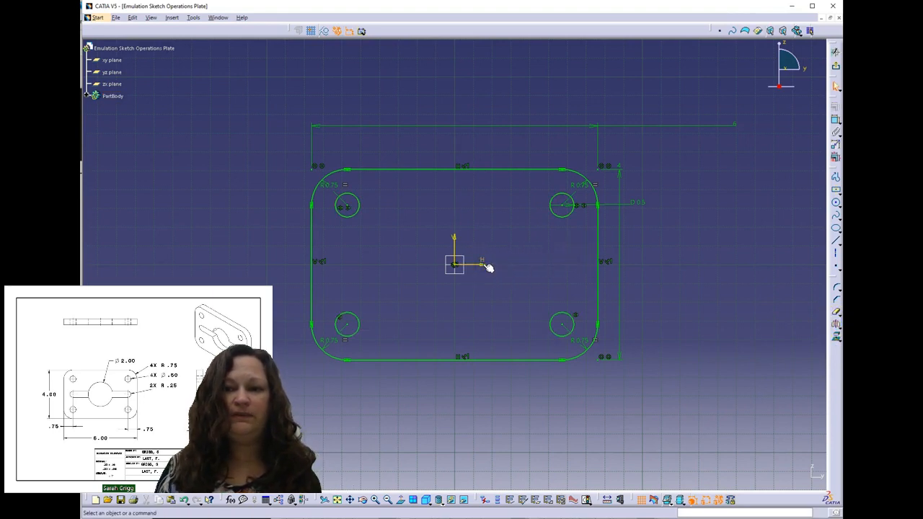
Step: Sketch a circle about 2.29 in in diameter, centered on the sketch origin
{"action": "left_click", "coordinate": [836, 202]}
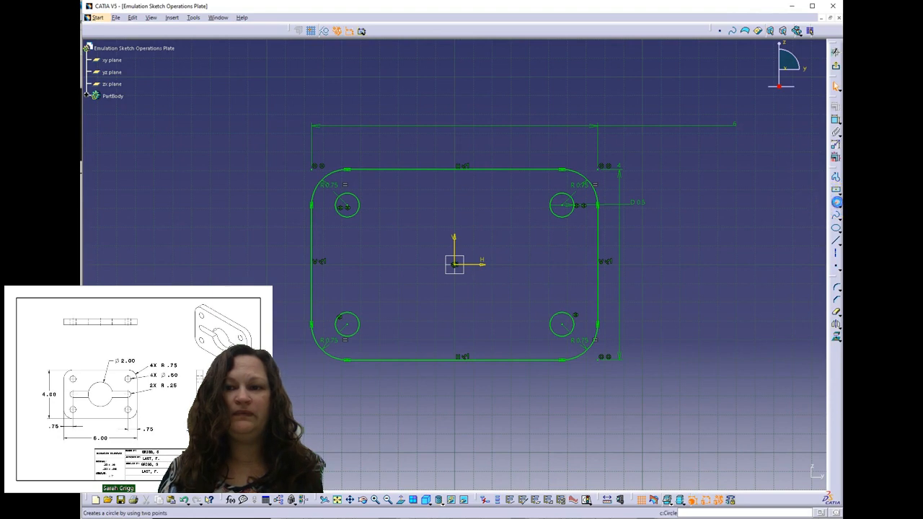
{"action": "left_click", "coordinate": [454, 265]}
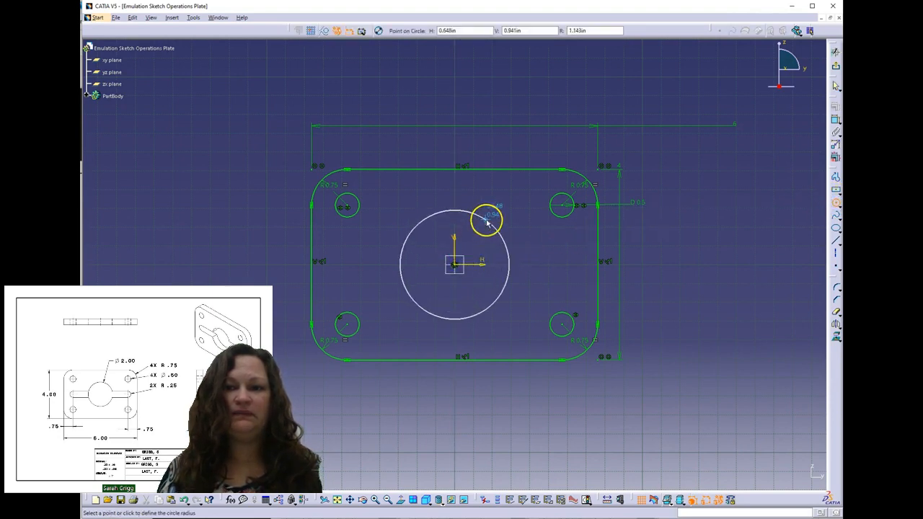
{"action": "left_click", "coordinate": [488, 223]}
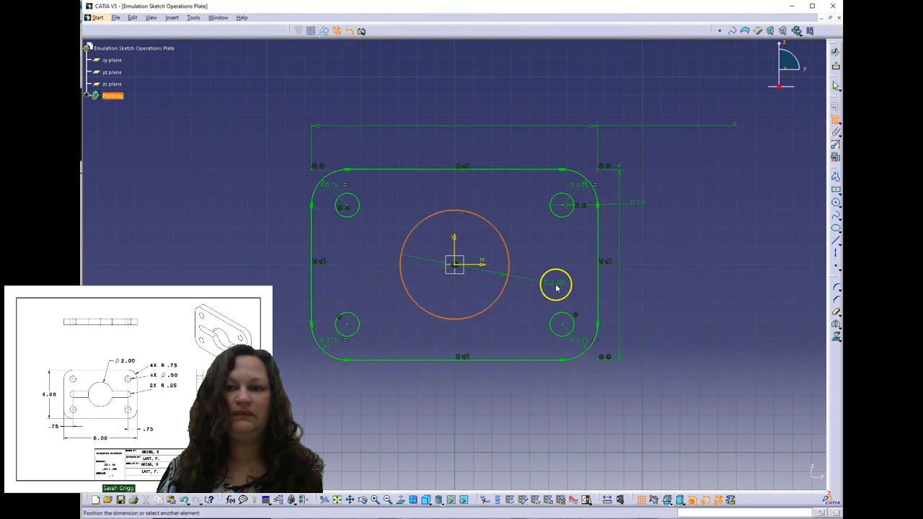
Step: Dimension the central circle's diameter and set it to 2 in
{"action": "left_click", "coordinate": [539, 248]}
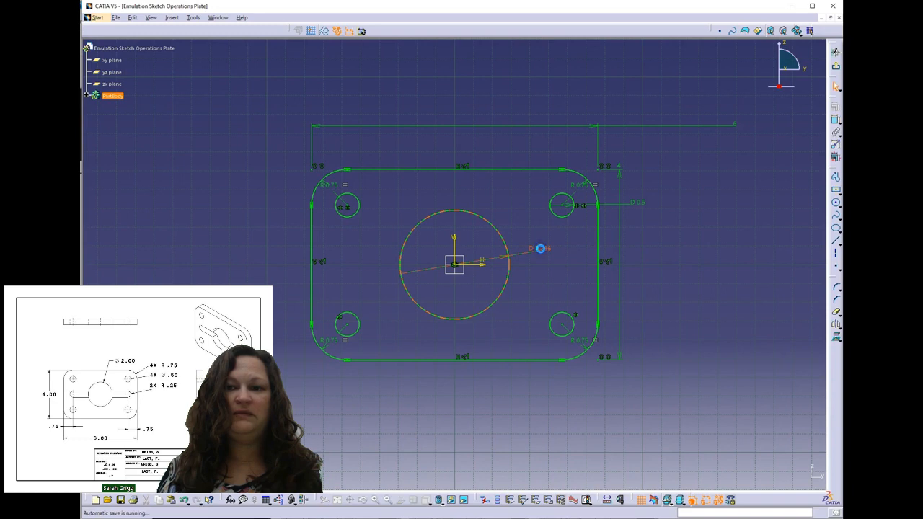
{"action": "double_click", "coordinate": [541, 248]}
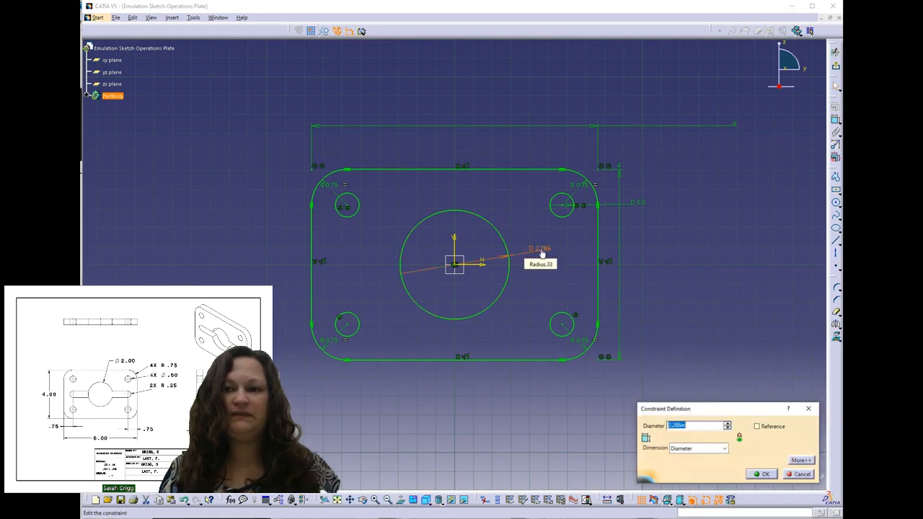
{"action": "type", "text": "2"}
{"action": "key", "text": "Return"}
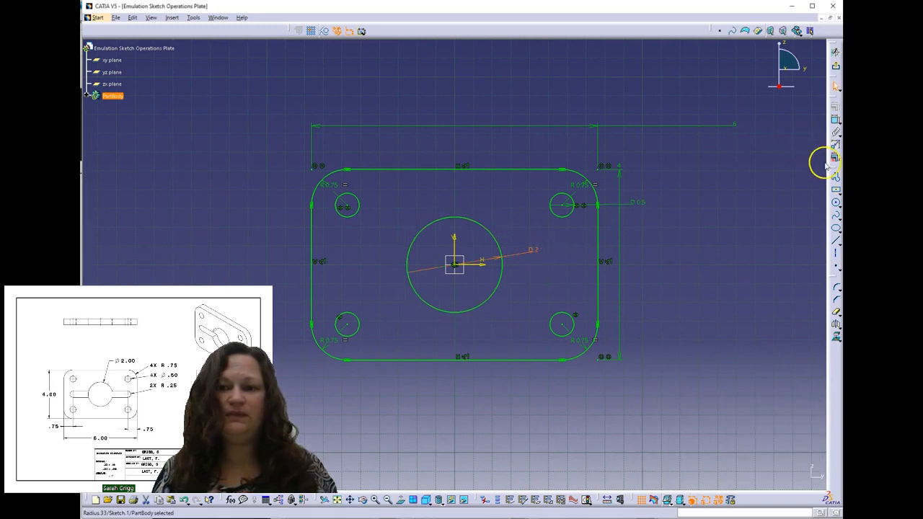
Step: Sketch a horizontal elongated hole through the origin, with end centers at about H -2.25 in and 2.25 in and a radius of about 0.38 in
{"action": "left_click", "coordinate": [836, 192]}
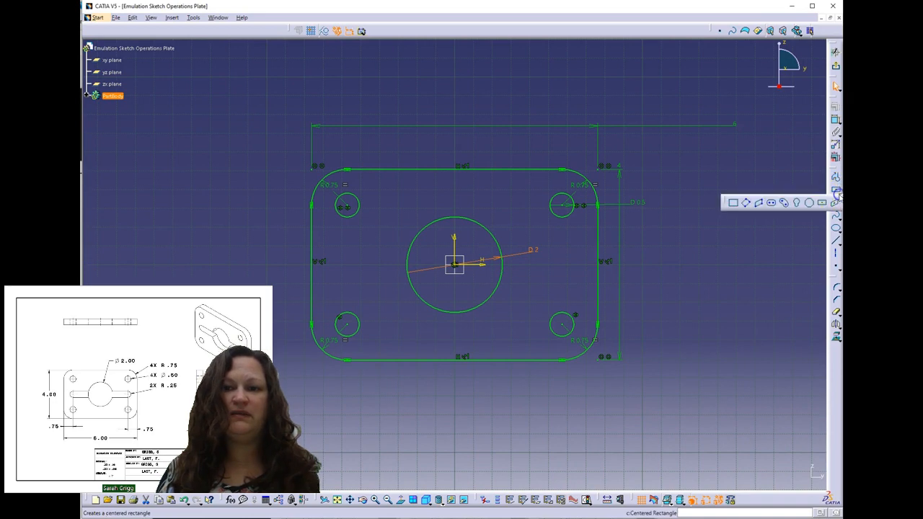
{"action": "left_click", "coordinate": [771, 202]}
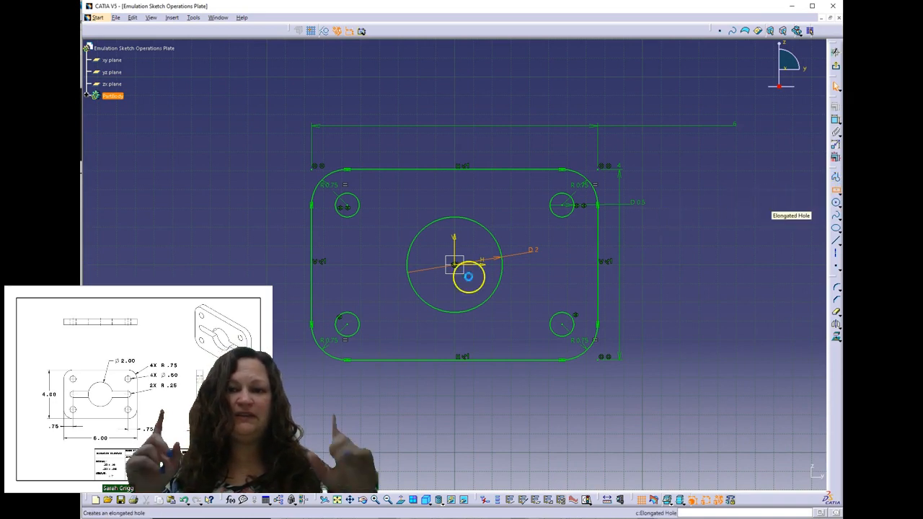
{"action": "left_click", "coordinate": [357, 266]}
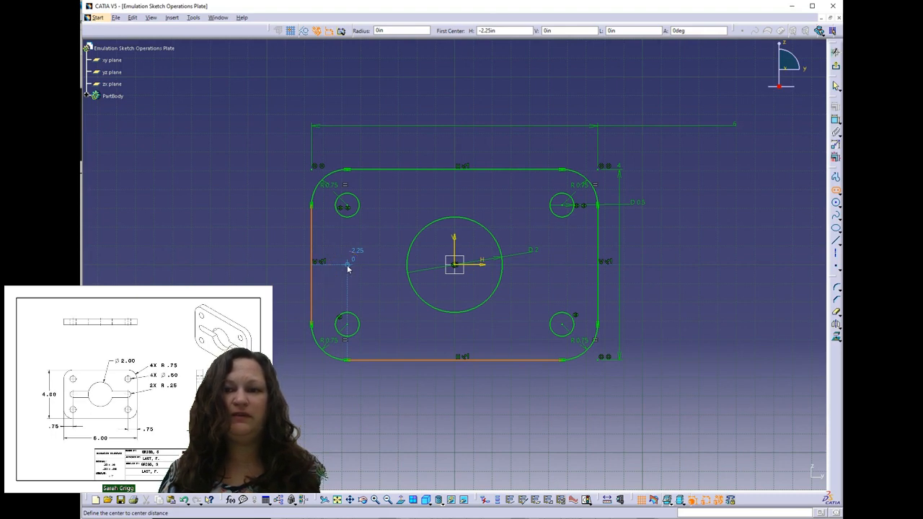
{"action": "left_click", "coordinate": [347, 267]}
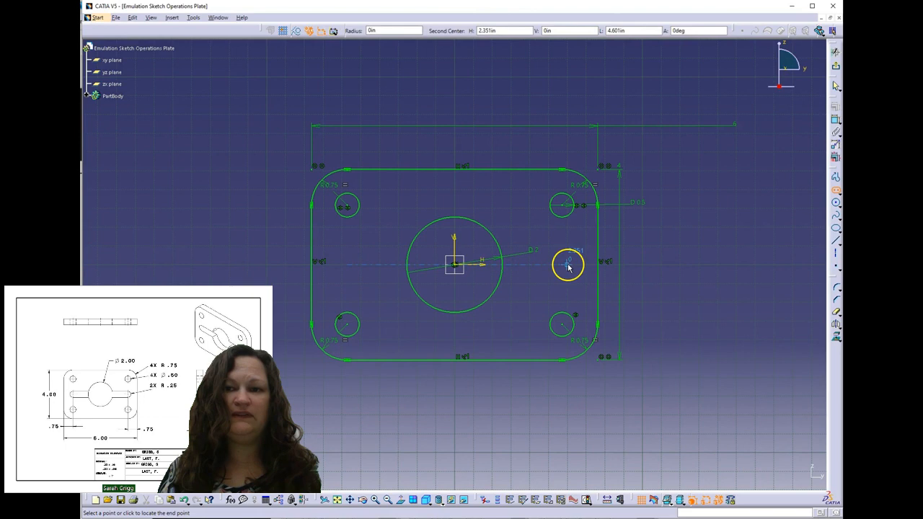
{"action": "left_click", "coordinate": [562, 266]}
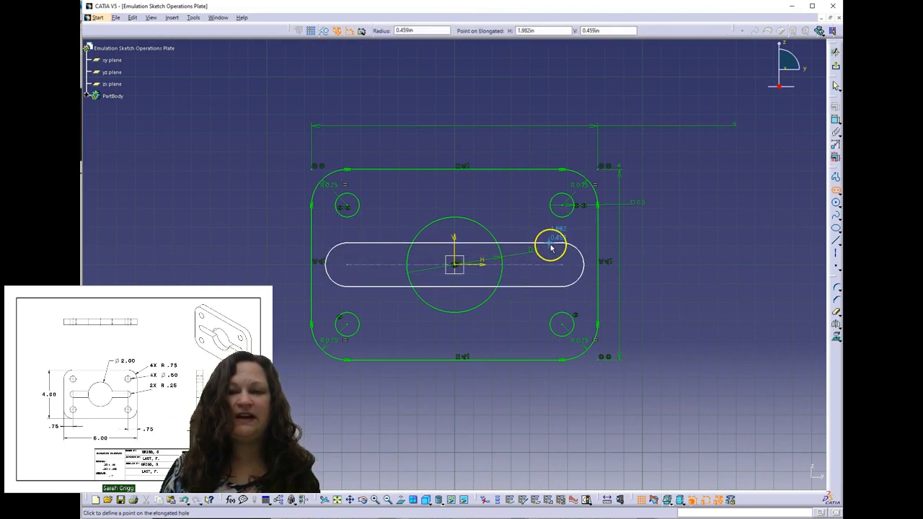
{"action": "left_click", "coordinate": [552, 250]}
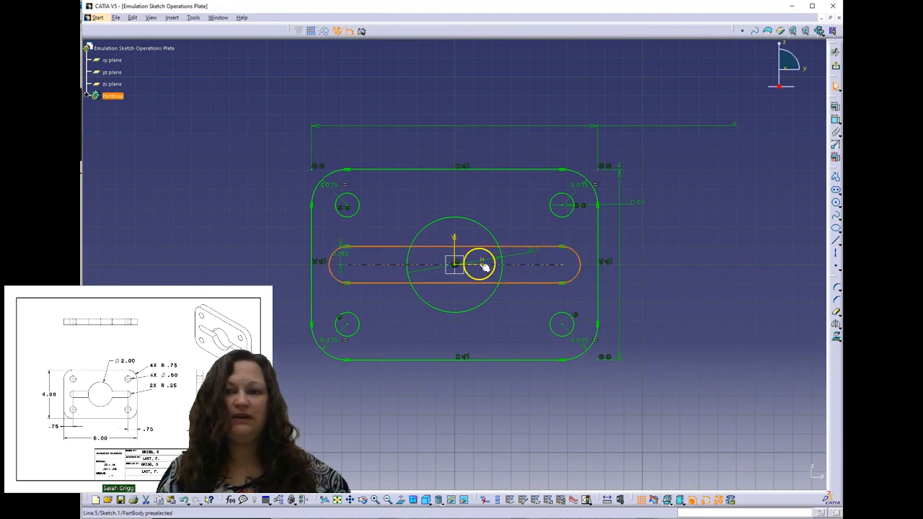
Step: Set the elongated hole's radius to 0.25 in and make its centerline coincident with the horizontal axis
{"action": "double_click", "coordinate": [344, 254]}
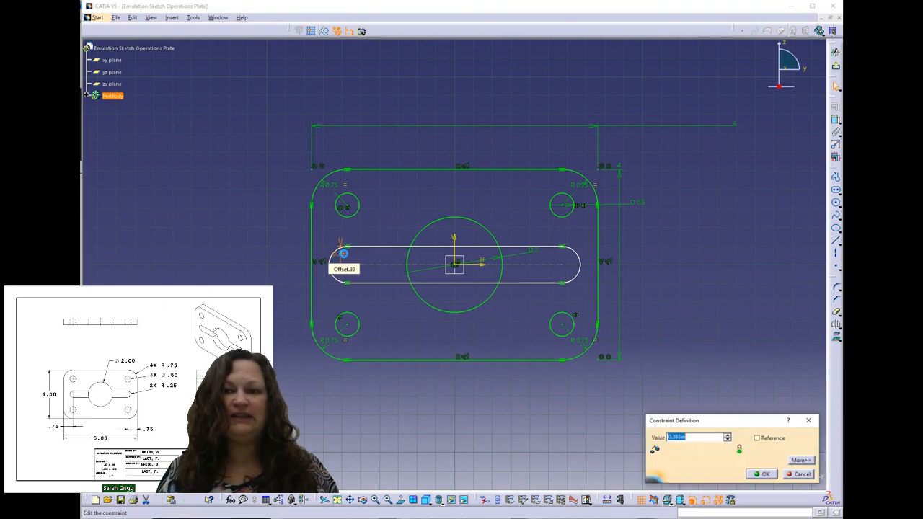
{"action": "key", "text": "Return"}
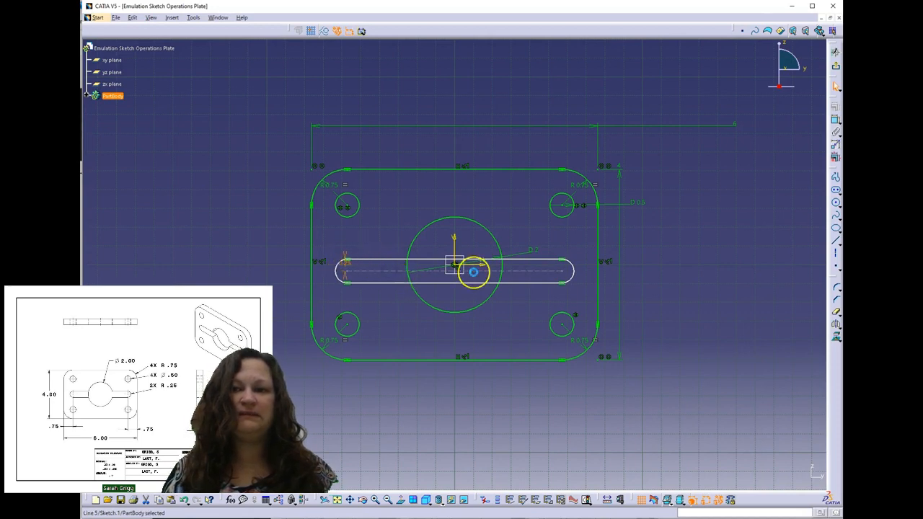
{"action": "left_click", "coordinate": [480, 268]}
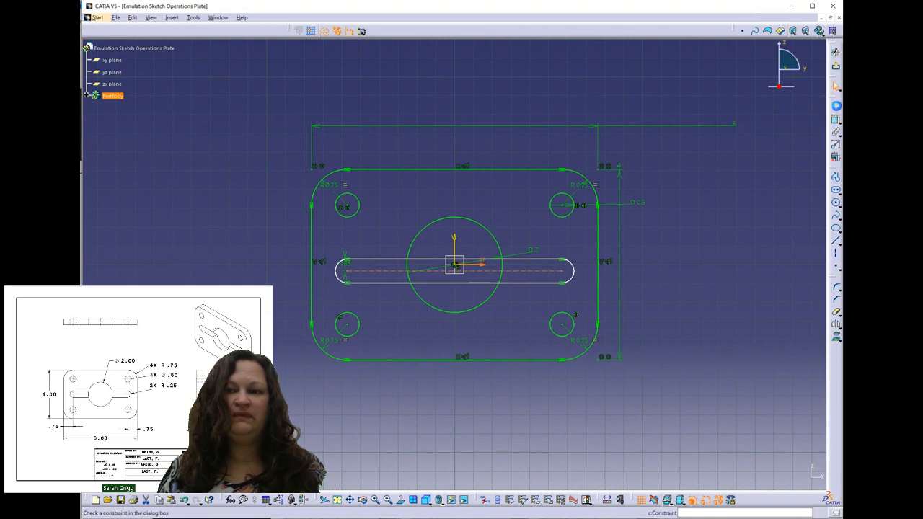
{"action": "left_click", "coordinate": [837, 106]}
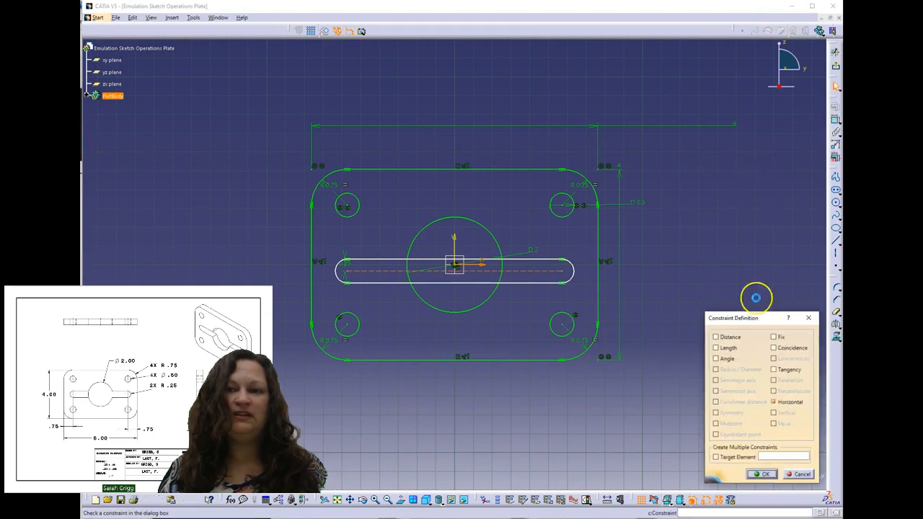
{"action": "left_click", "coordinate": [787, 350]}
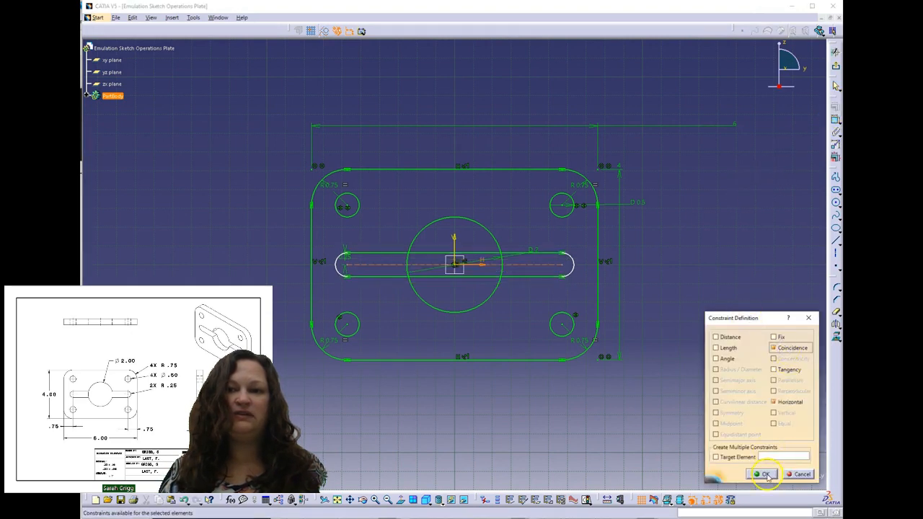
{"action": "left_click", "coordinate": [766, 475]}
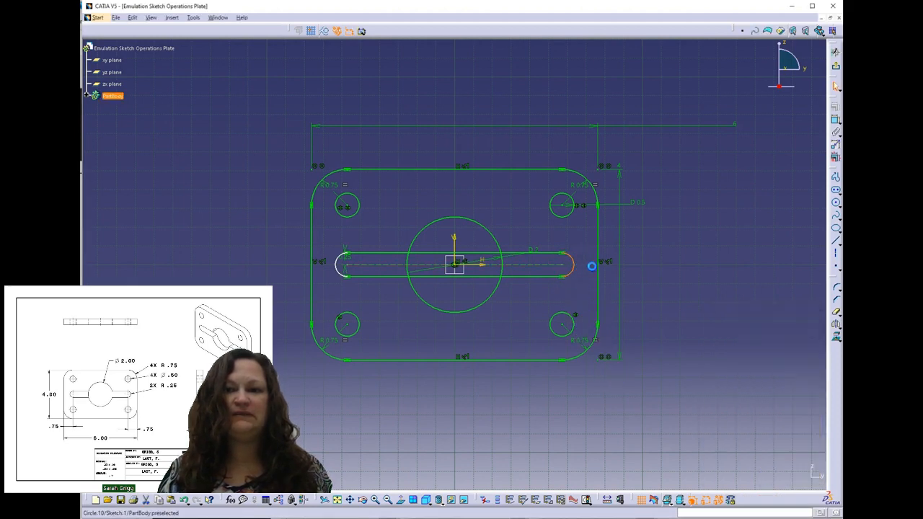
Step: Dimension the distance from the slot's right arc center to the plate's right edge and set it to 0.75 in
{"action": "left_click_drag", "start_coordinate": [592, 266], "coordinate": [573, 267]}
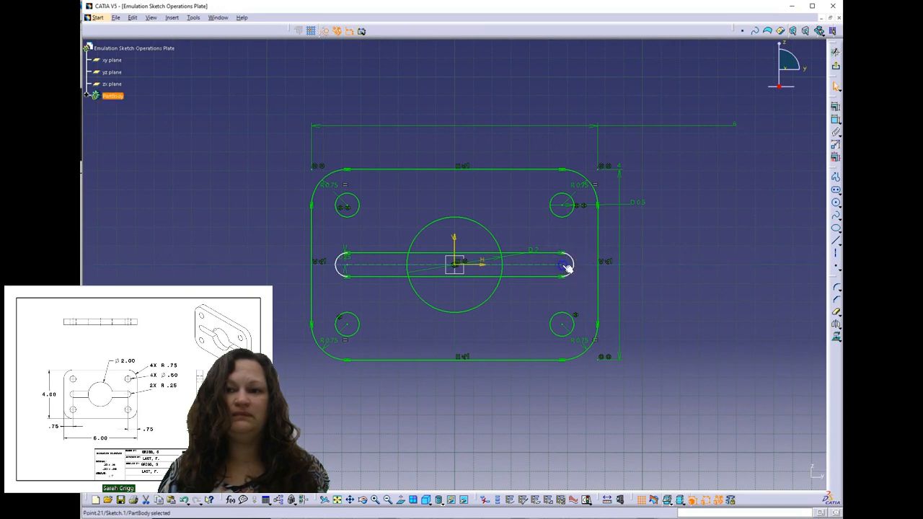
{"action": "left_click", "coordinate": [597, 256], "text": "ctrl"}
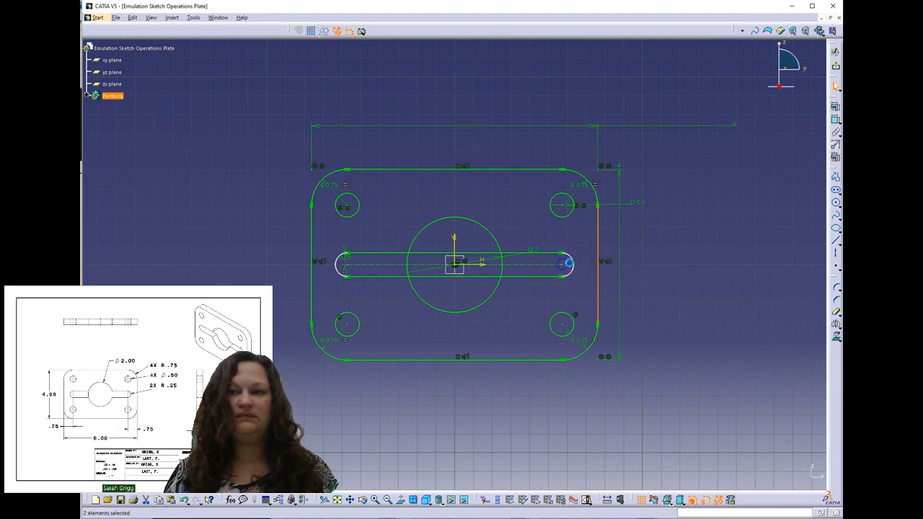
{"action": "left_click", "coordinate": [834, 118]}
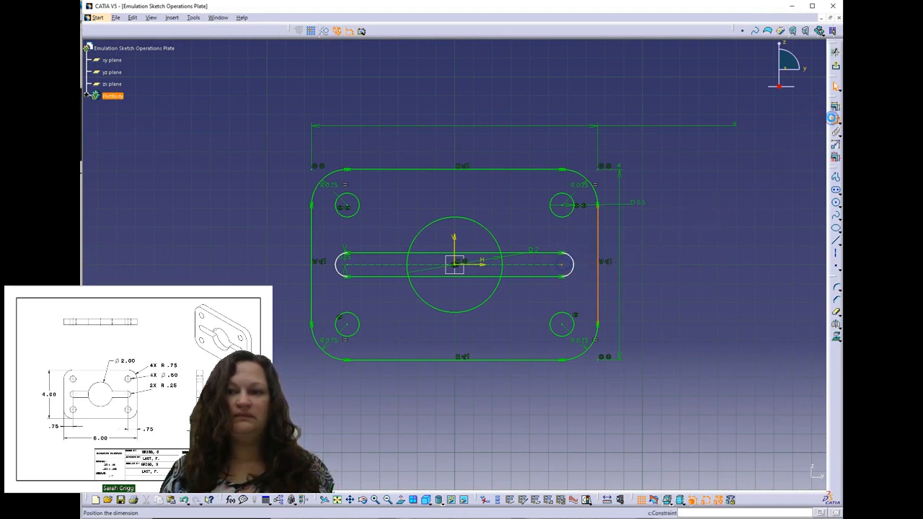
{"action": "left_click", "coordinate": [638, 263]}
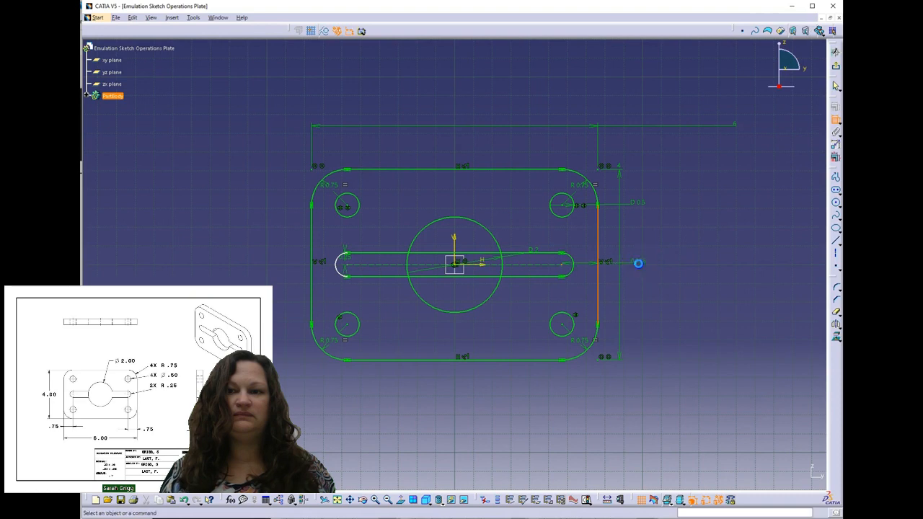
{"action": "left_click", "coordinate": [638, 262]}
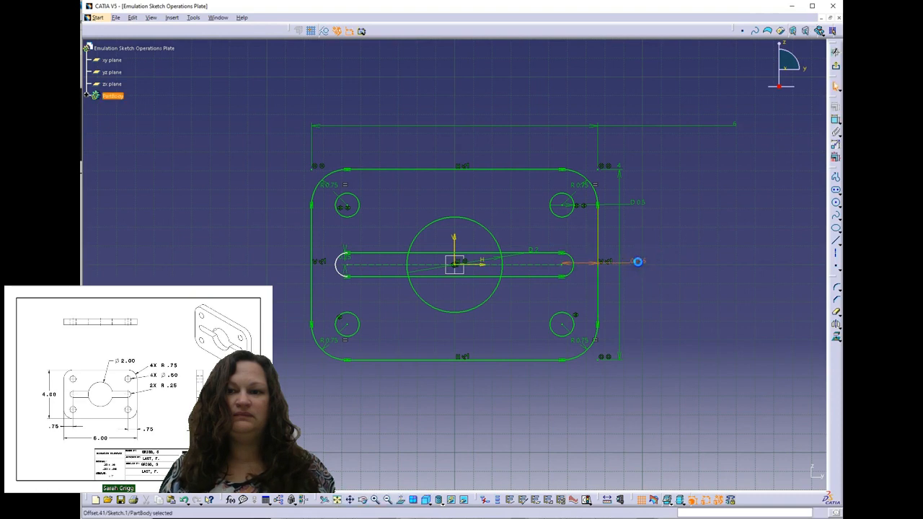
{"action": "double_click", "coordinate": [638, 262]}
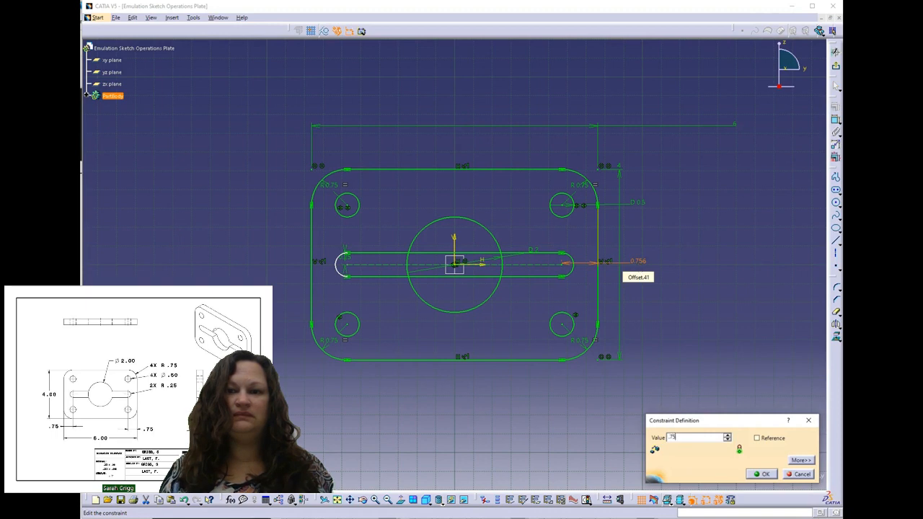
{"action": "type", "text": ".75"}
{"action": "key", "text": "Return"}
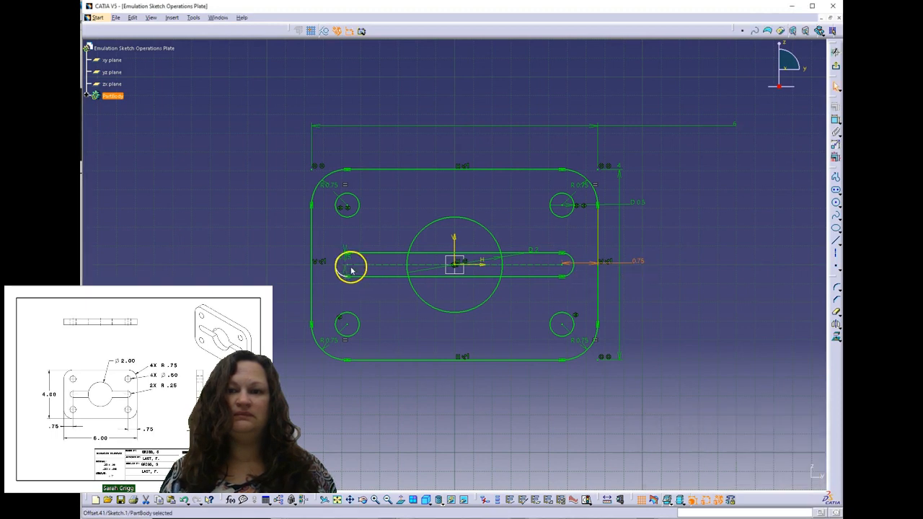
Step: Dimension the distance from the slot's left arc center to the plate's left edge
{"action": "left_click", "coordinate": [345, 264]}
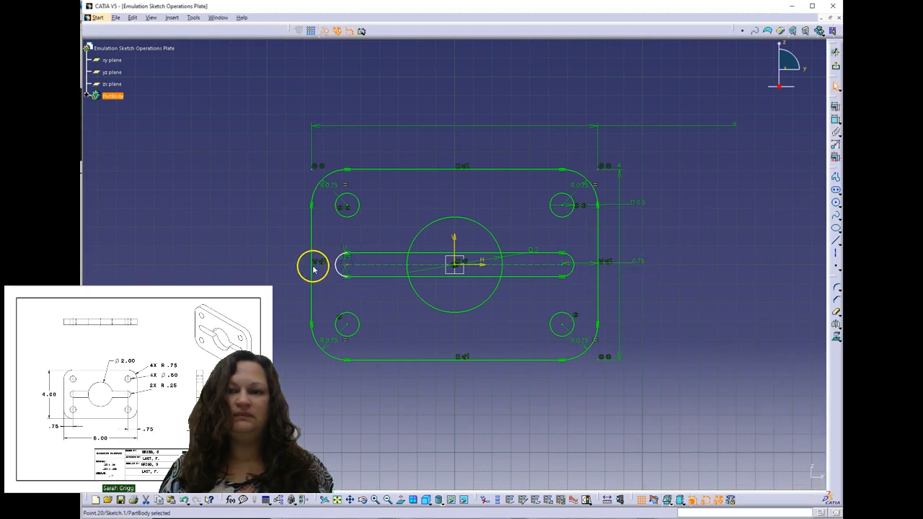
{"action": "left_click", "coordinate": [835, 120]}
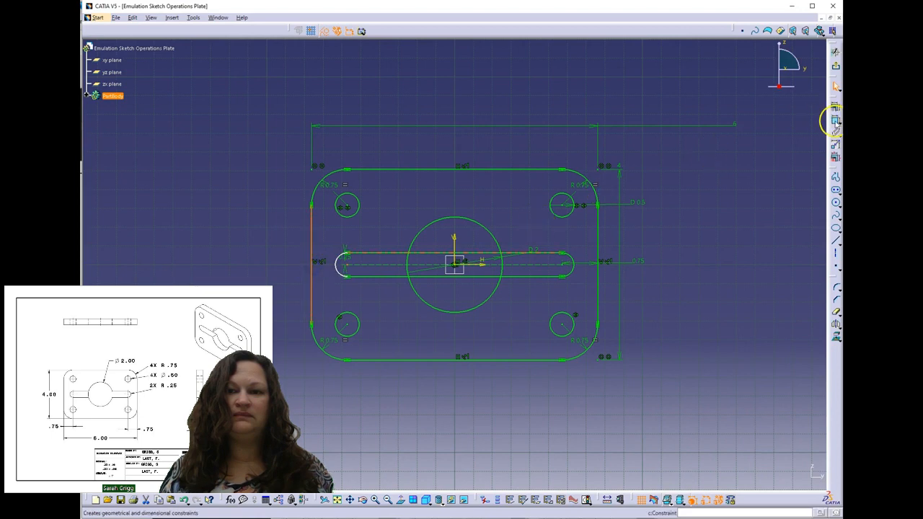
{"action": "left_click", "coordinate": [291, 263]}
{"action": "left_click", "coordinate": [311, 281]}
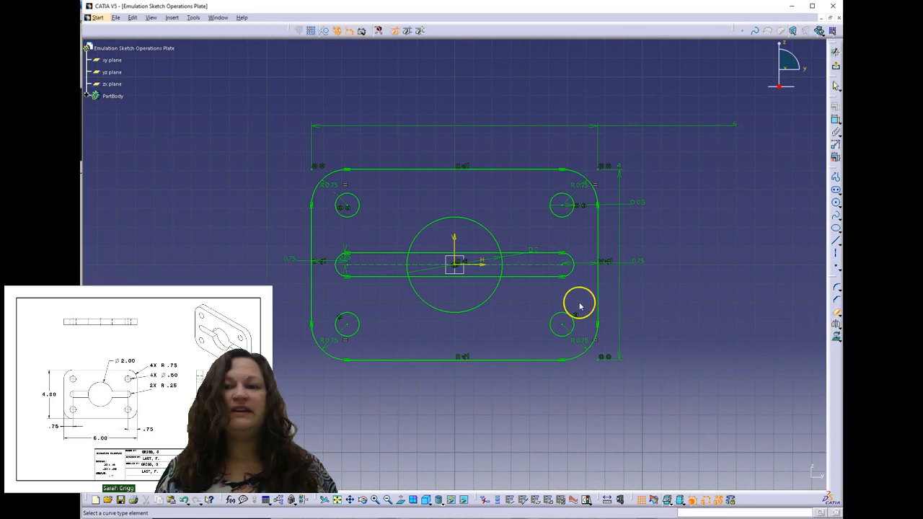
Step: Quick Trim the slot's lines inside the central circle and the circle's arcs inside the slot, leaving one continuous outline
{"action": "left_click", "coordinate": [494, 278]}
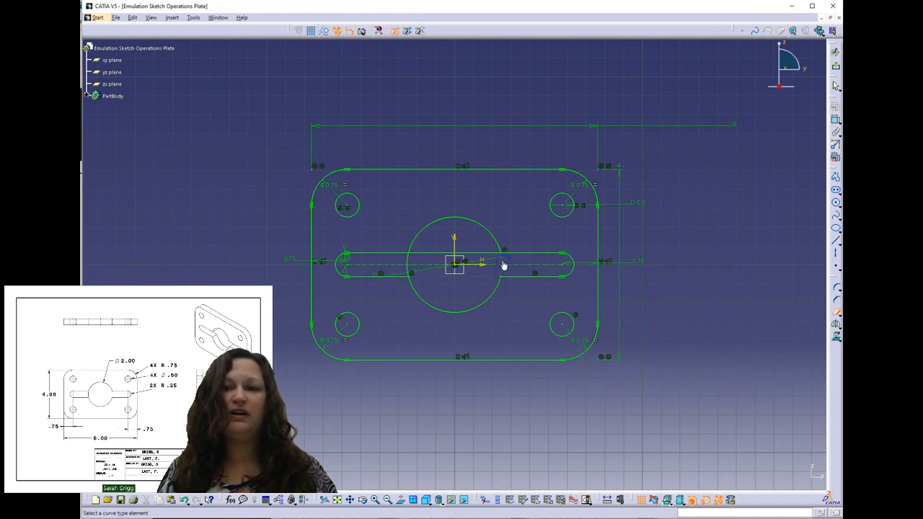
{"action": "left_click", "coordinate": [496, 256]}
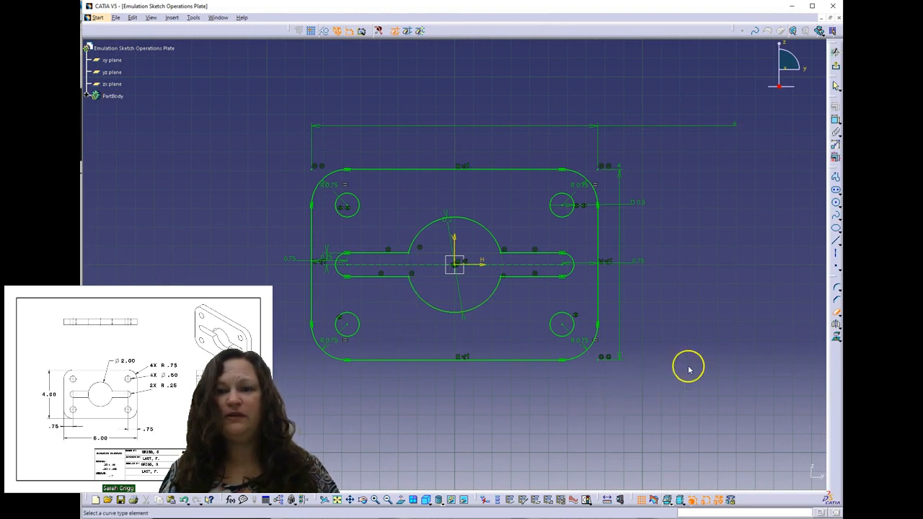
{"action": "left_click", "coordinate": [837, 311]}
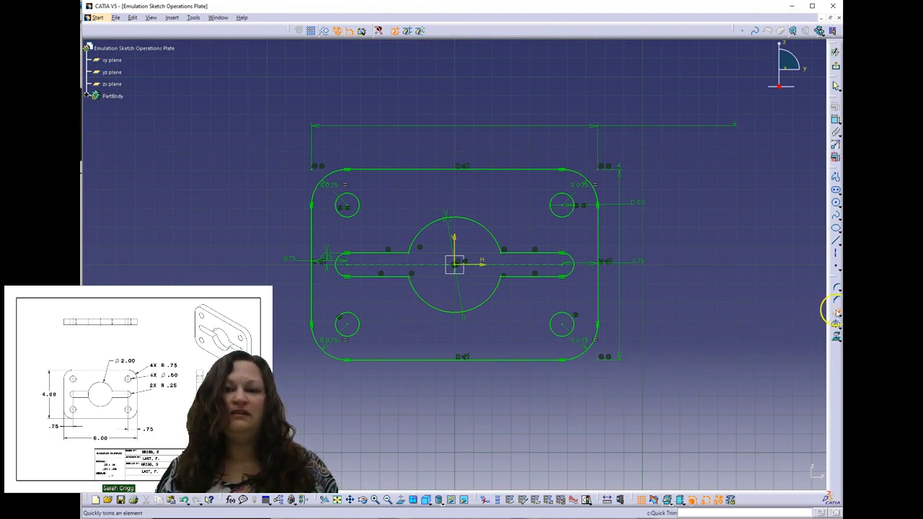
{"action": "left_click", "coordinate": [839, 314]}
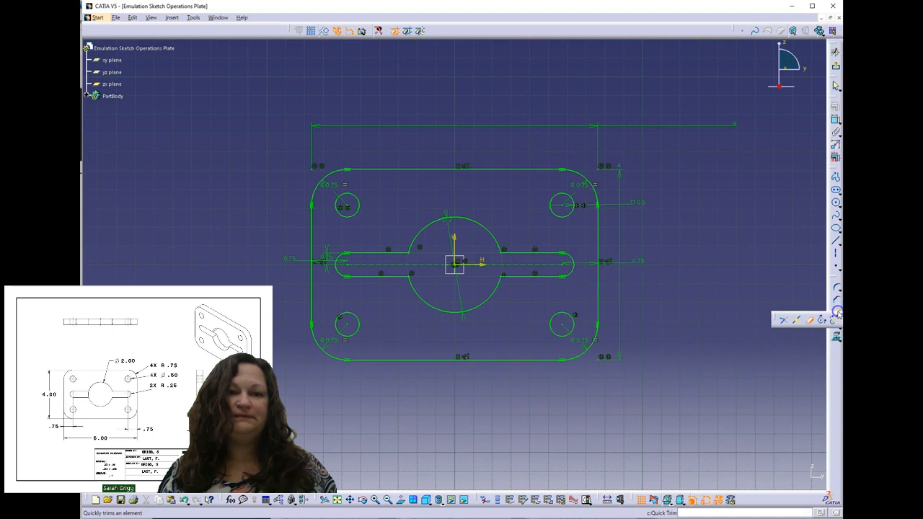
{"action": "left_click", "coordinate": [804, 325]}
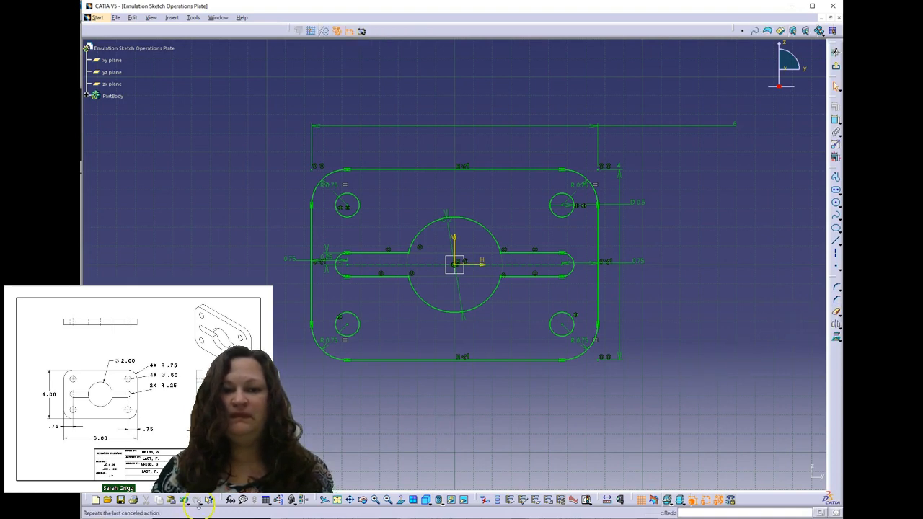